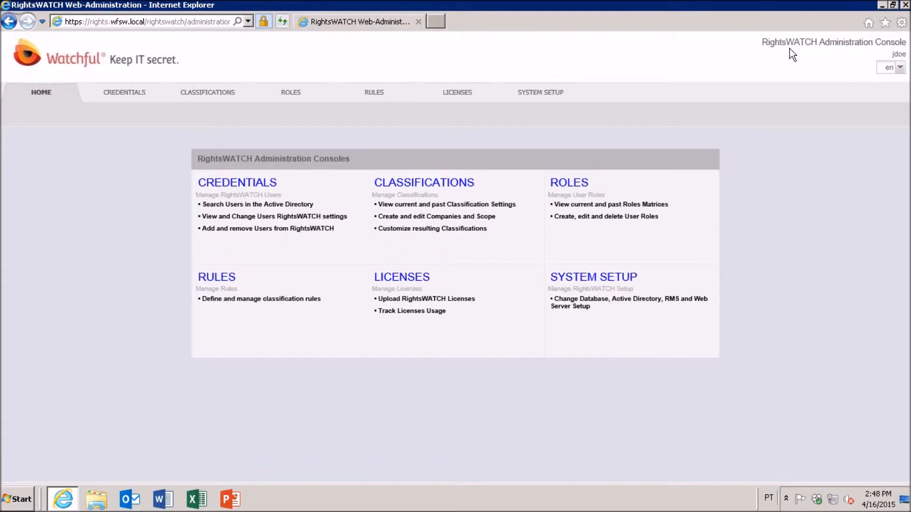
Step: In a new classifications draft, enable Intelligent Time Access with 7, 15 and 30 day options for the Restricted level of Watchful's Project X
click(433, 203)
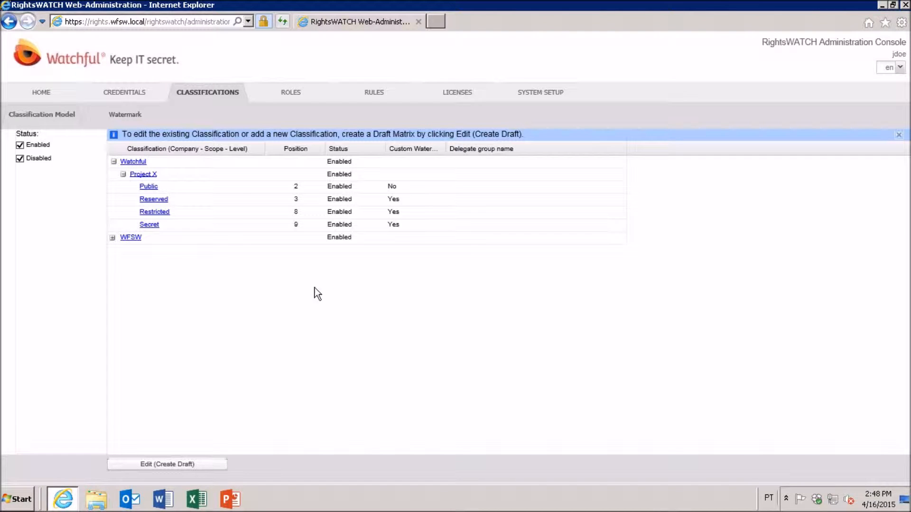
click(179, 465)
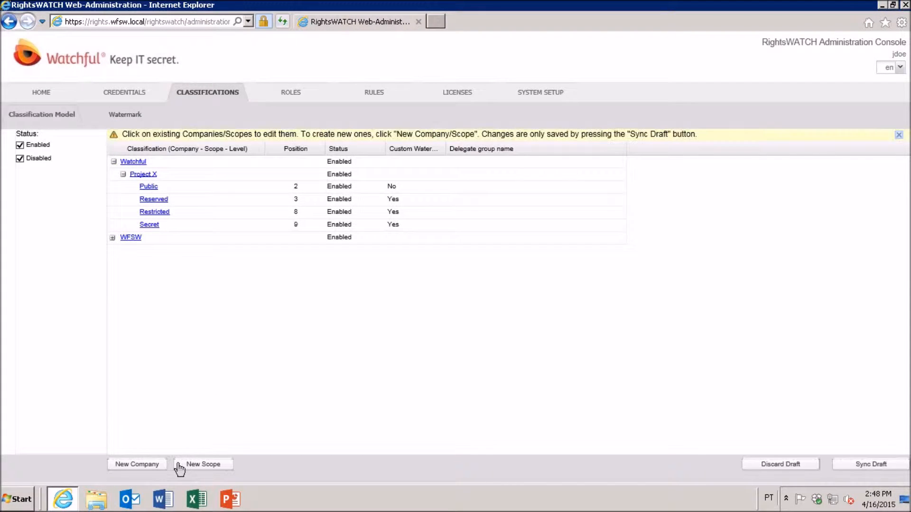
click(150, 212)
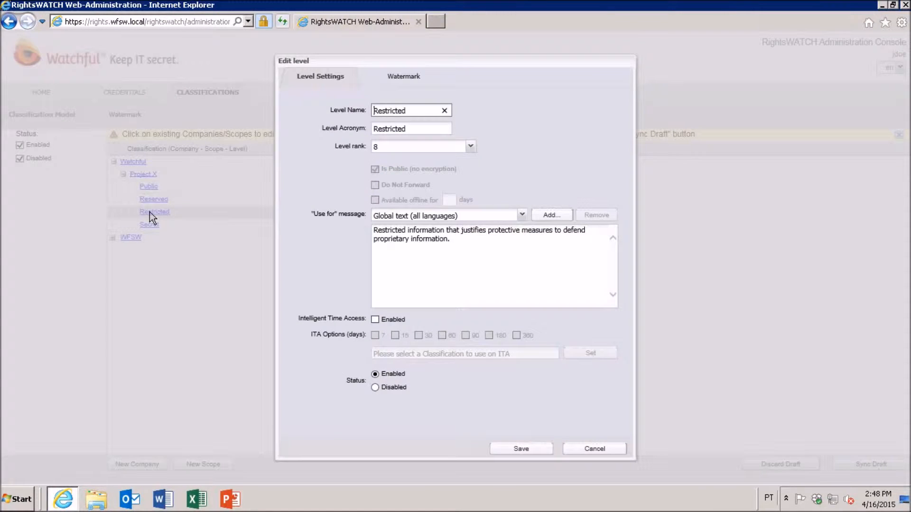
click(375, 320)
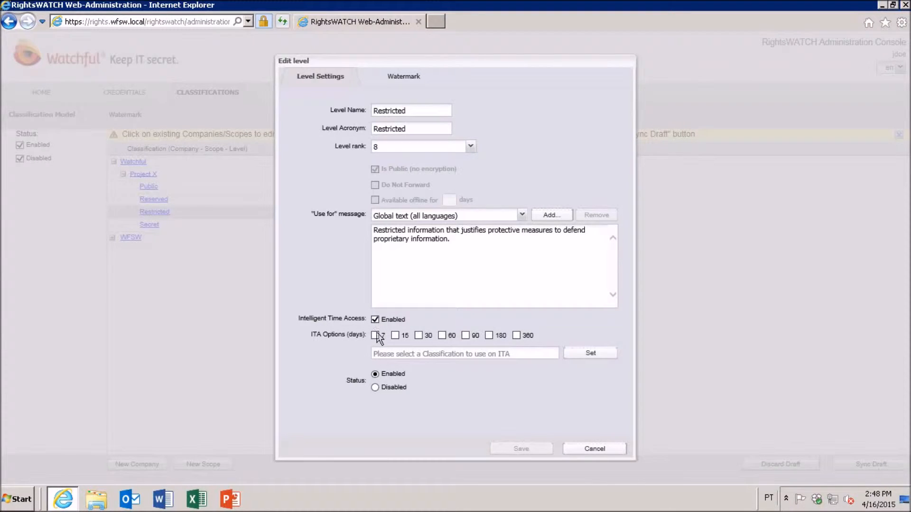
click(375, 334)
click(395, 336)
click(418, 336)
Step: Set the Restricted level's Intelligent Time Access classification to Watchful/Project X/Reserved and save the level
click(580, 361)
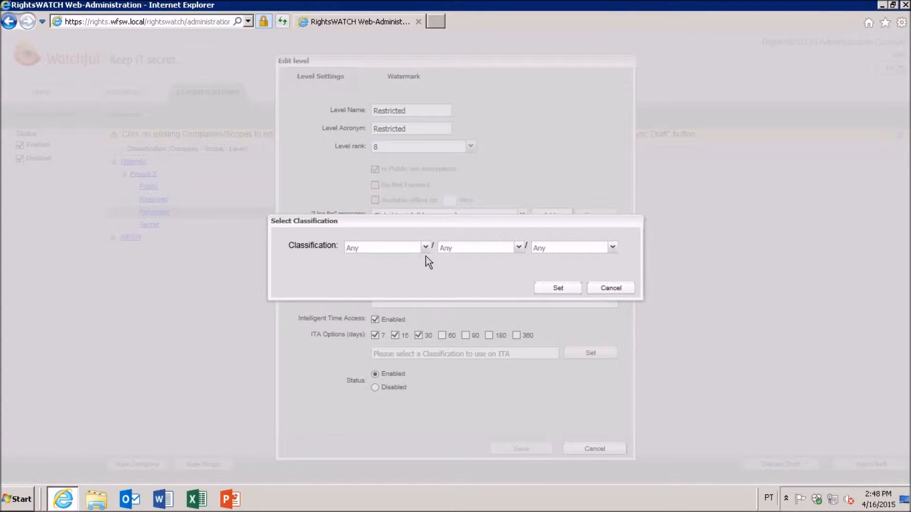
click(426, 252)
click(403, 260)
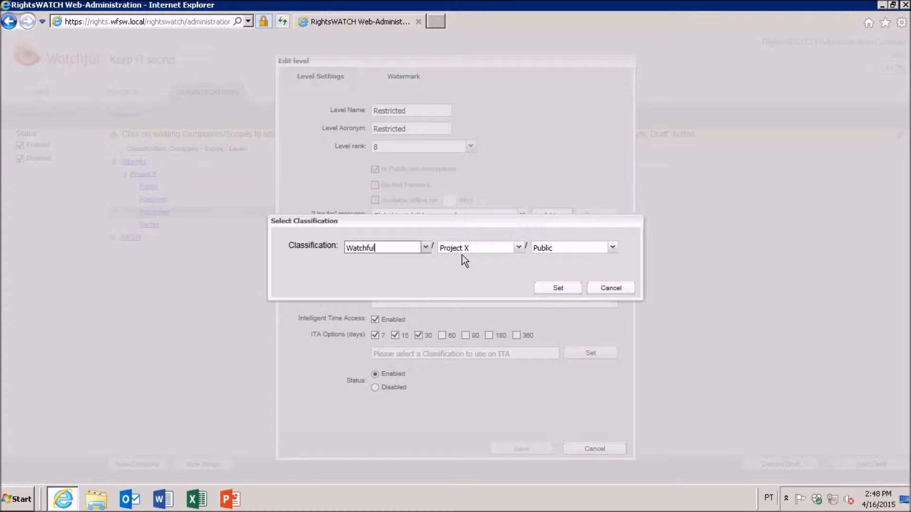
click(542, 249)
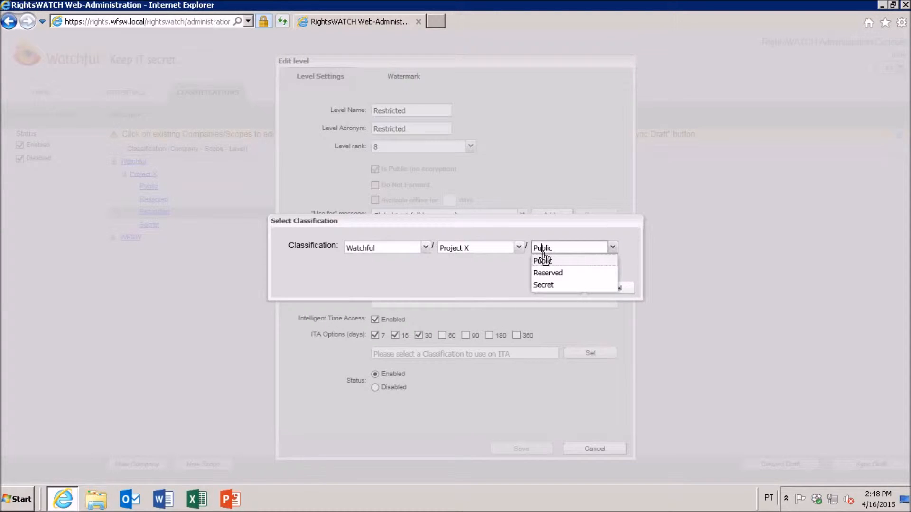
click(548, 273)
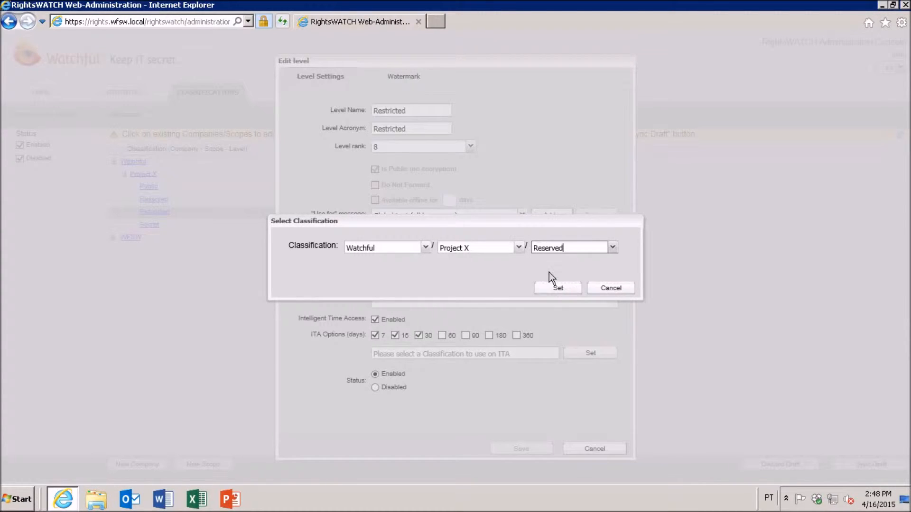
click(557, 289)
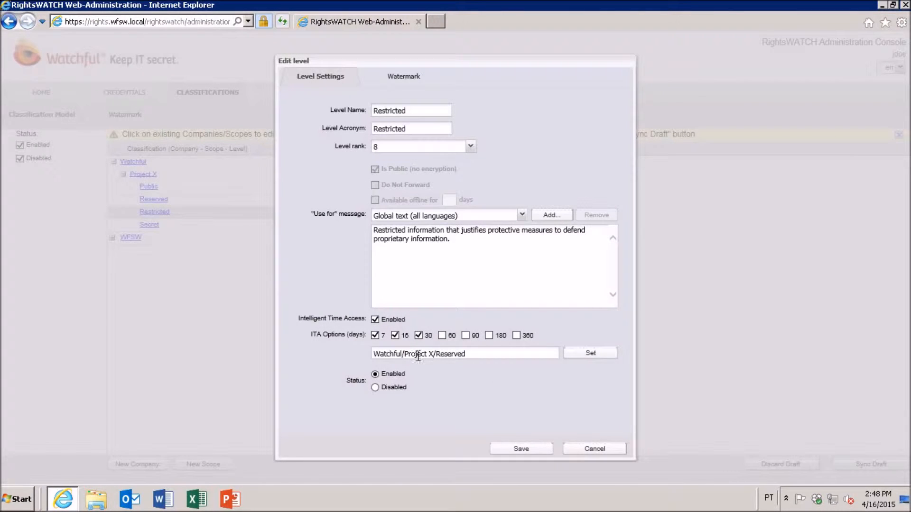
click(512, 449)
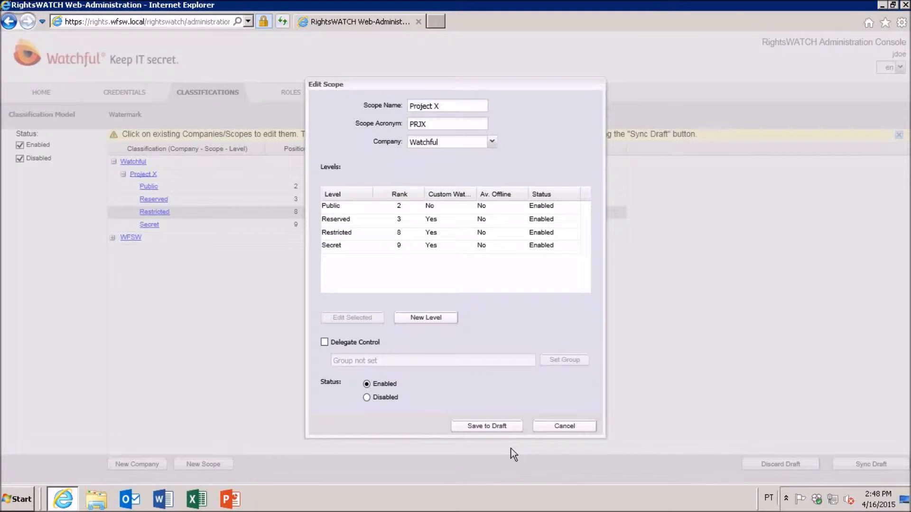
Step: Edit the Reserved level of the Project X scope, enabling Intelligent Time Access with the 7, 15 and 30 day options
click(341, 220)
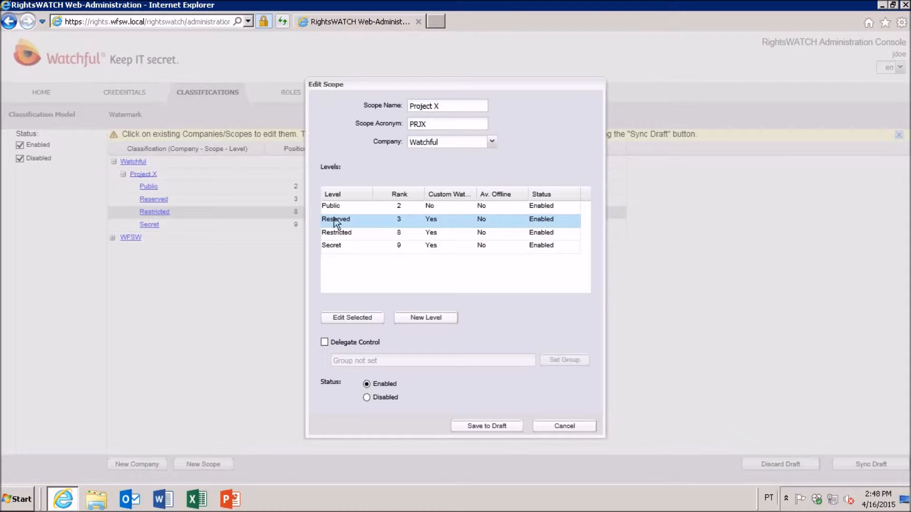
click(346, 321)
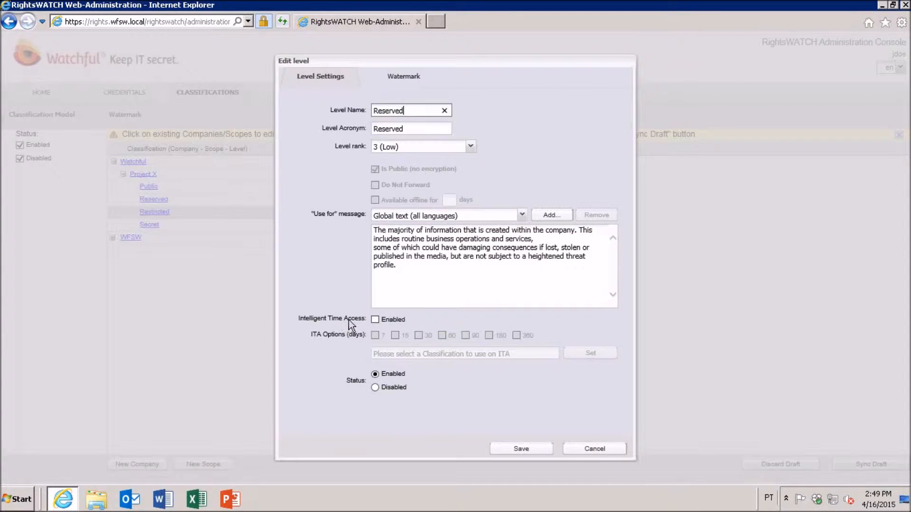
click(377, 321)
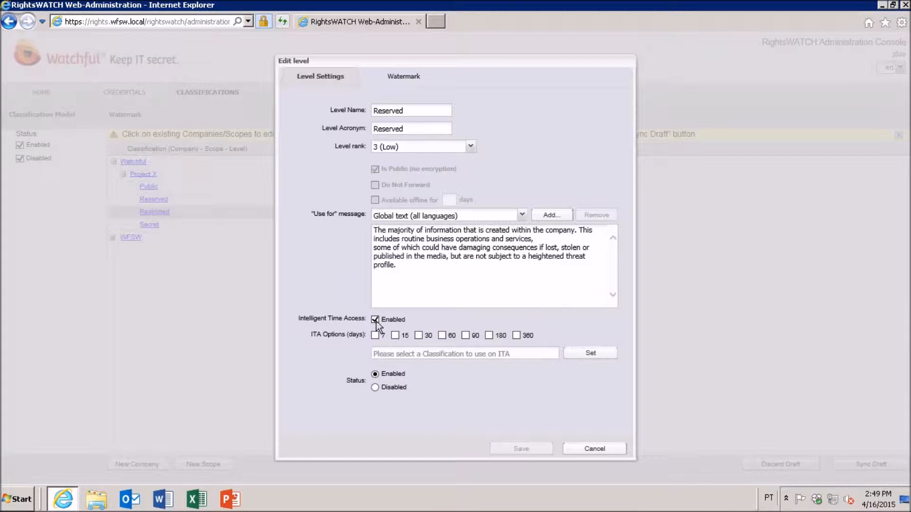
click(376, 335)
click(396, 335)
Step: Set the Reserved level's Intelligent Time Access classification to Watchful/Project X/Public and save the level
click(577, 355)
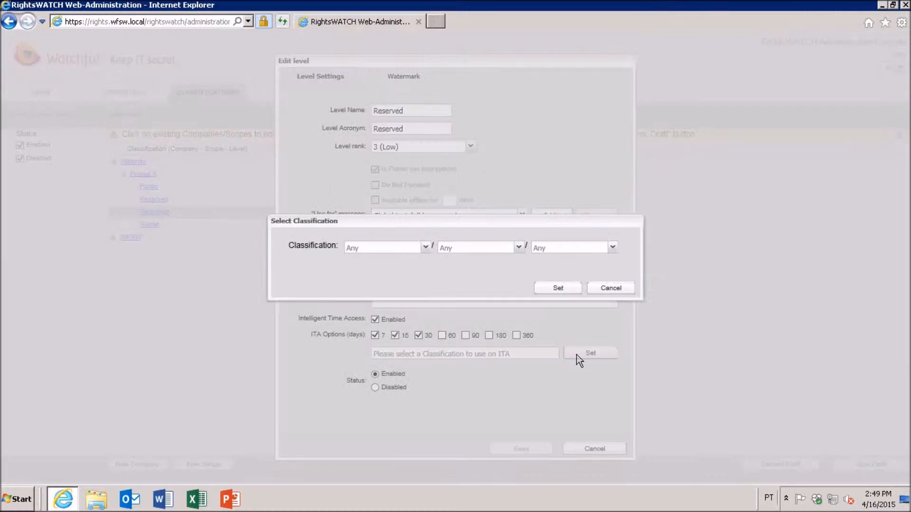
click(418, 251)
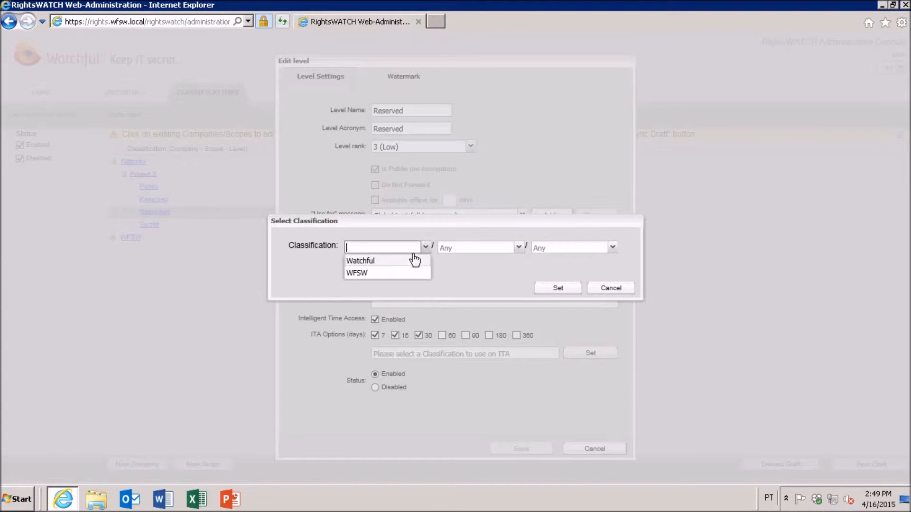
click(411, 262)
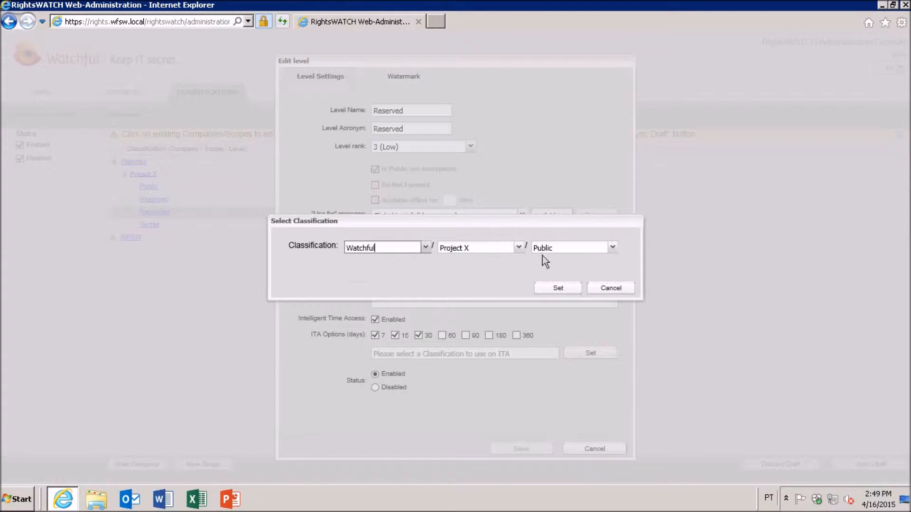
click(557, 289)
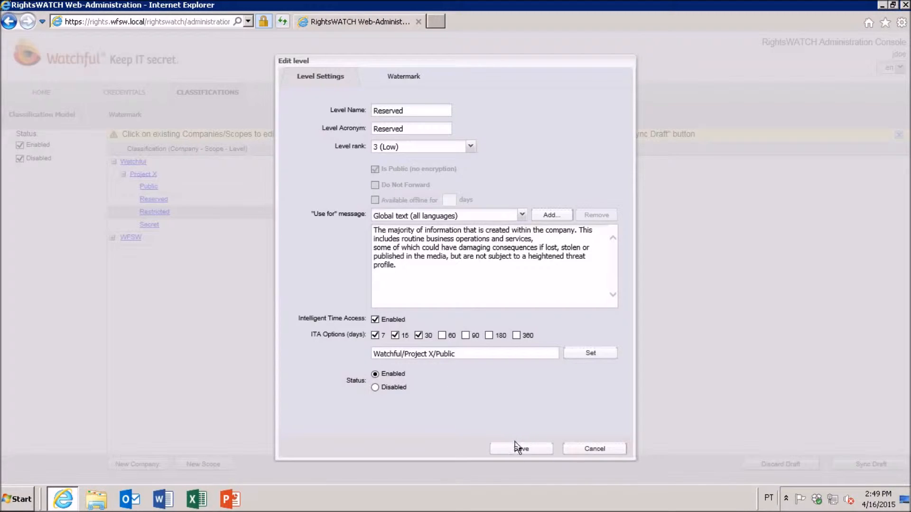
click(516, 449)
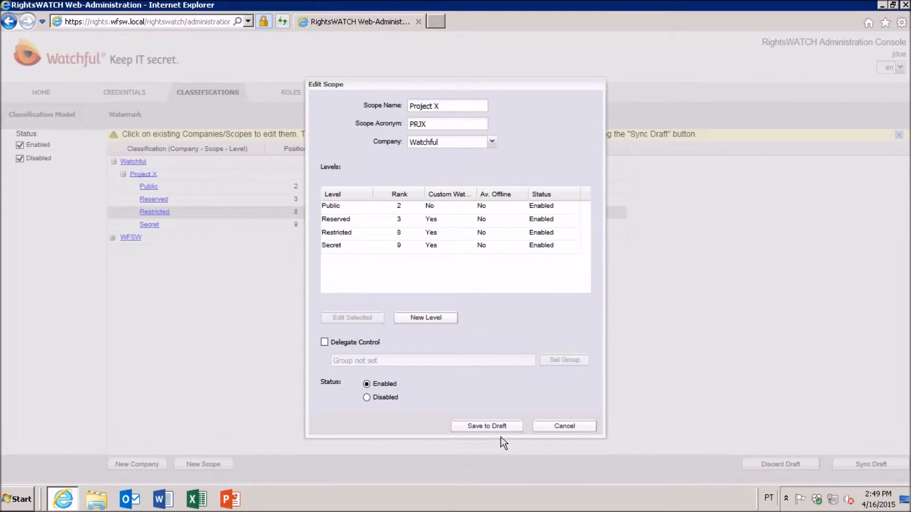
Step: Save the Project X scope to the draft and sync the draft classifications list with the RMS server
click(494, 427)
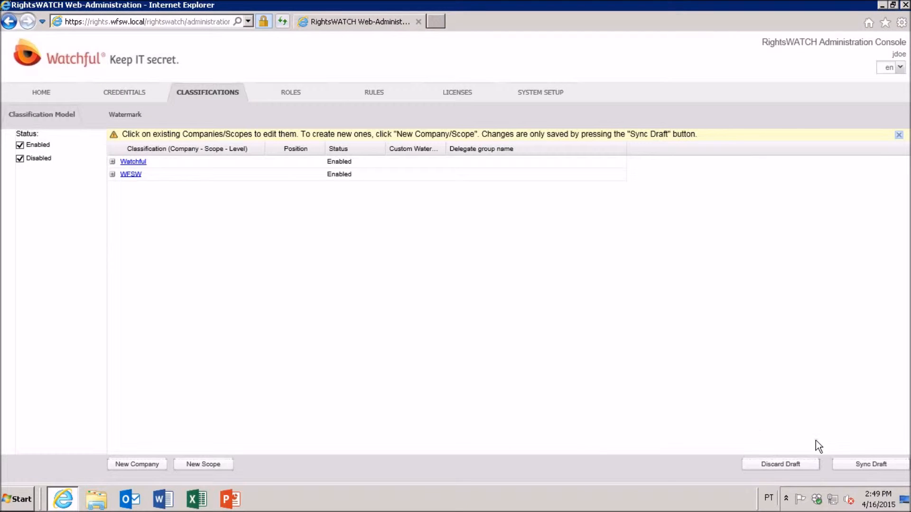
click(846, 468)
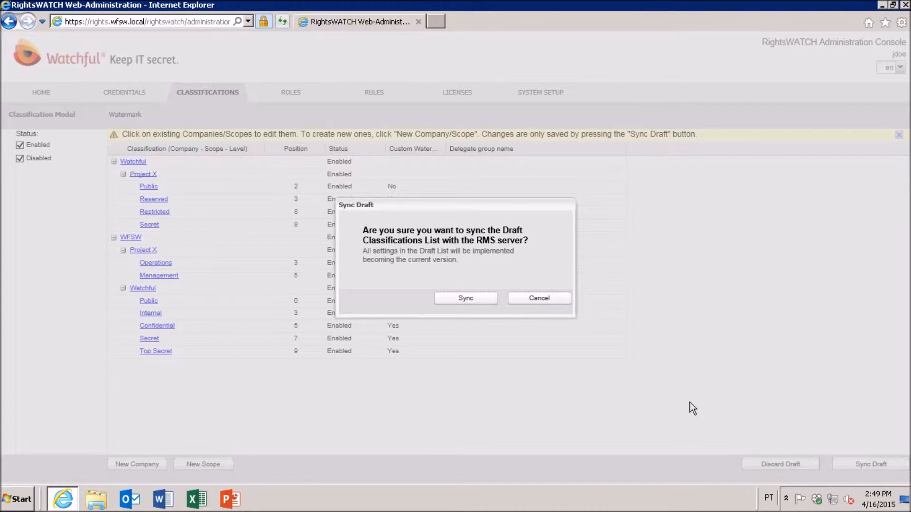
click(471, 298)
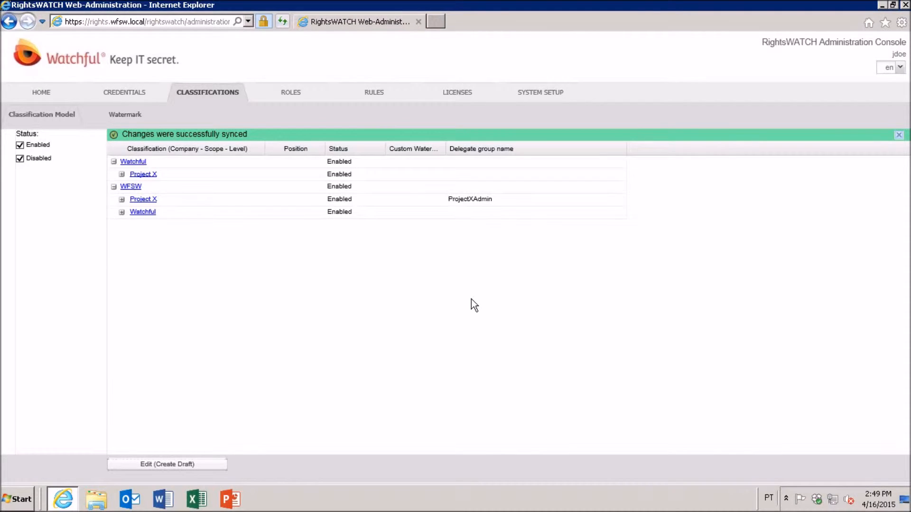
Step: In a new roles matrix draft, grant the ProjectX role the Apply ITA right on Watchful Project X's Restricted and Reserved levels
click(290, 93)
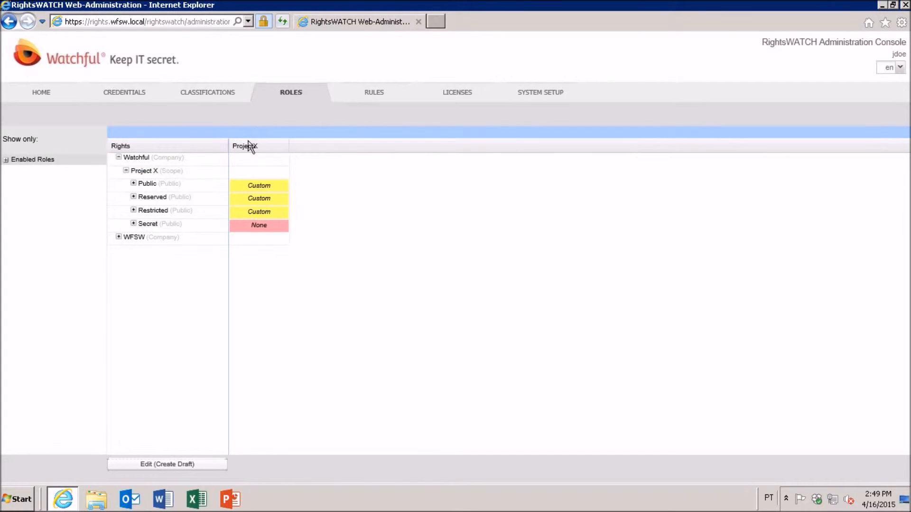
click(133, 210)
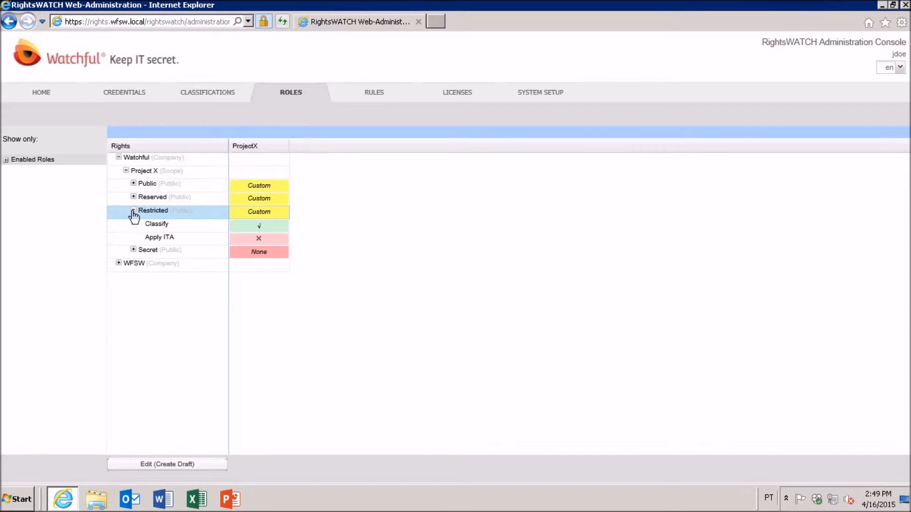
click(133, 197)
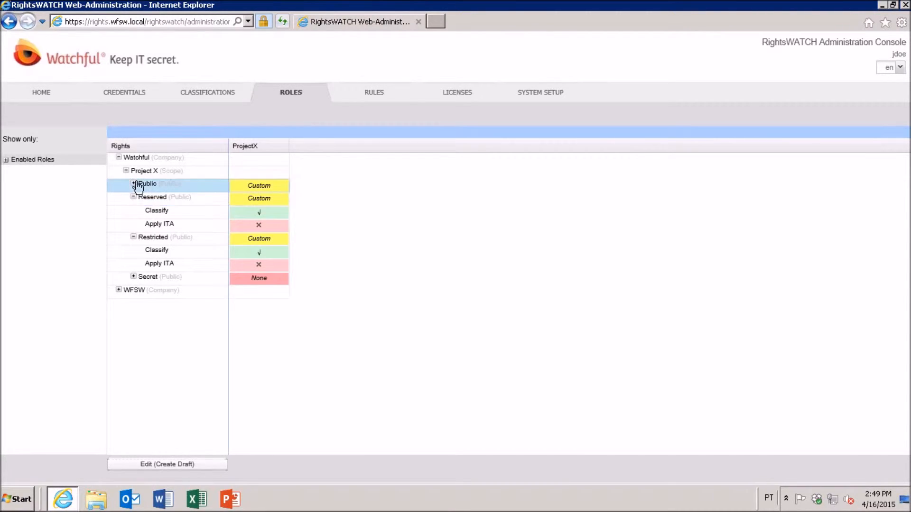
click(134, 184)
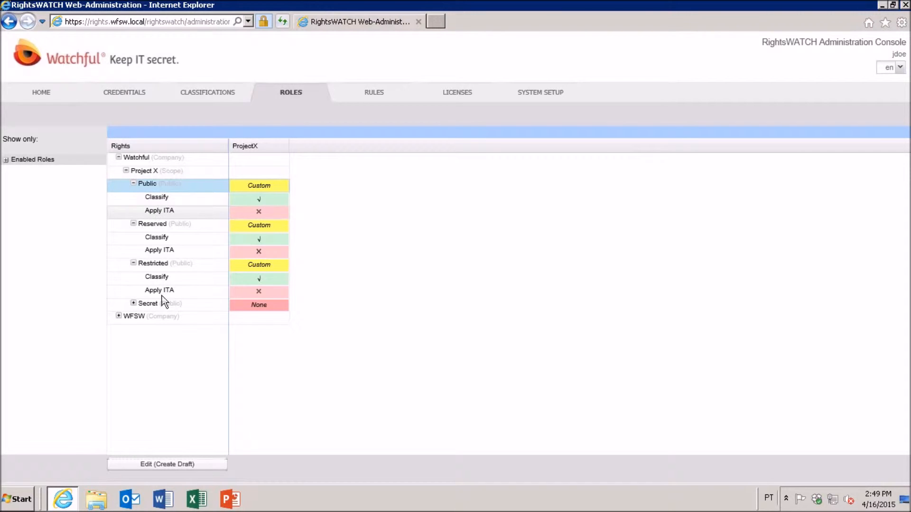
click(159, 466)
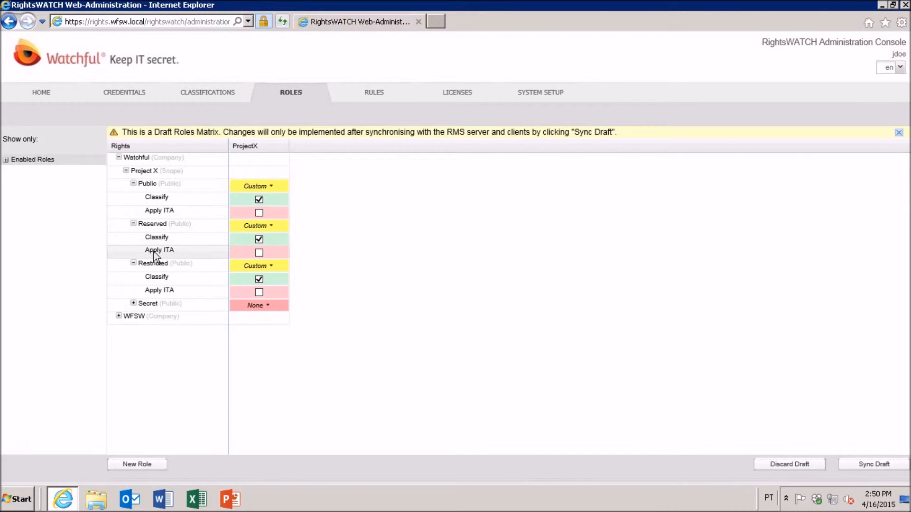
click(260, 293)
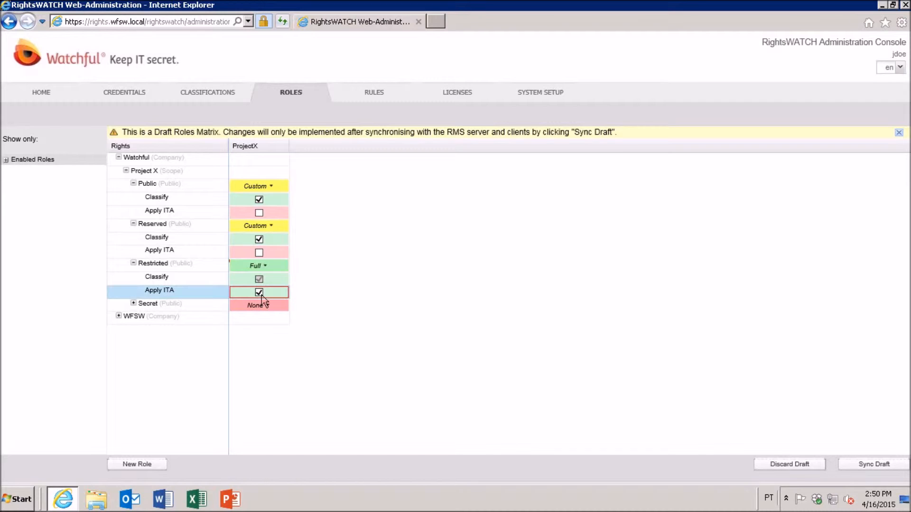
click(259, 253)
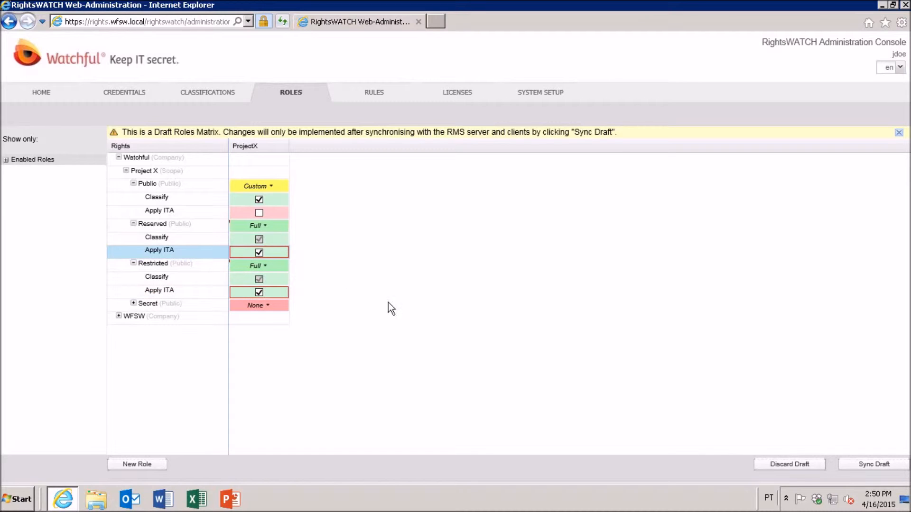
Step: Sync the draft roles matrix with the RMS server and return to the administration console's home page
click(858, 464)
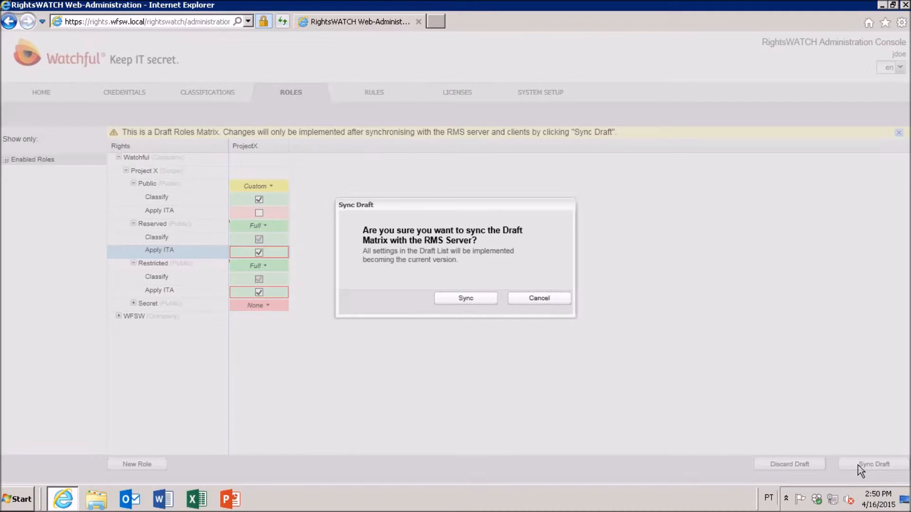
click(477, 304)
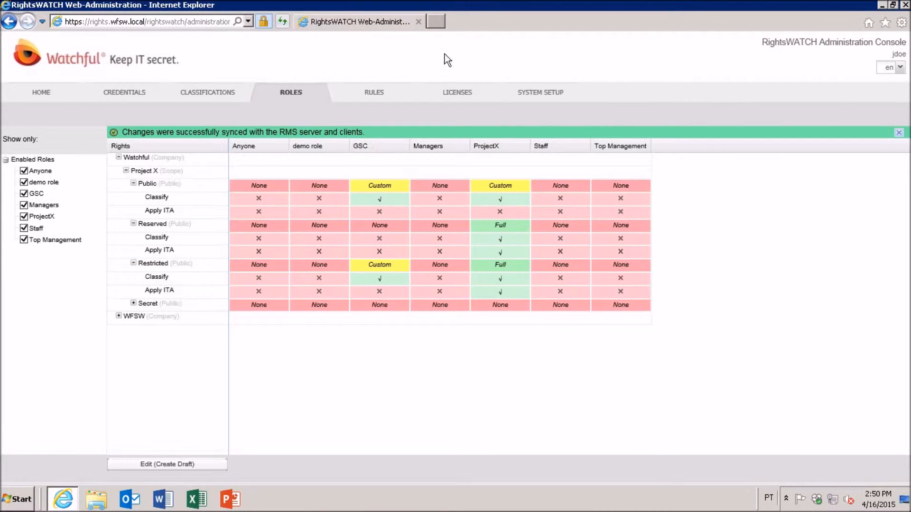
click(47, 93)
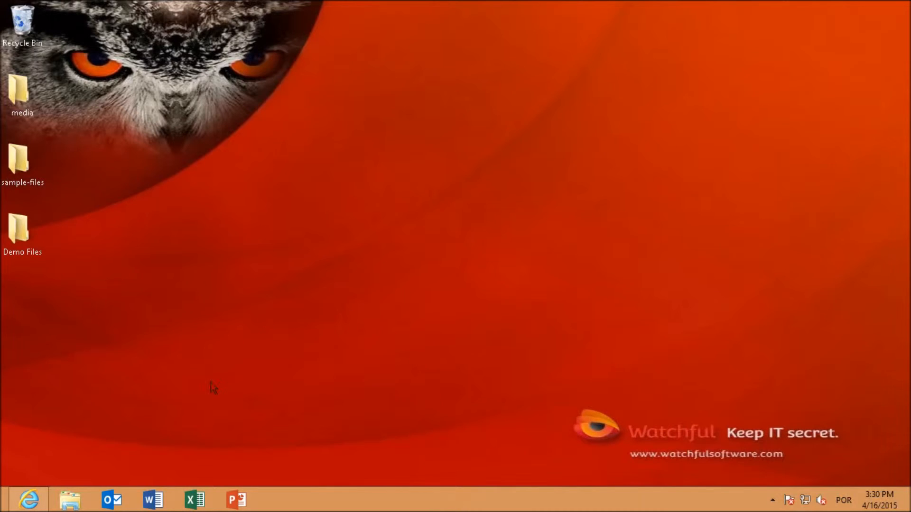
Step: Switch to Word, create a blank document and paste the copied paragraph about information breaches into it
click(157, 501)
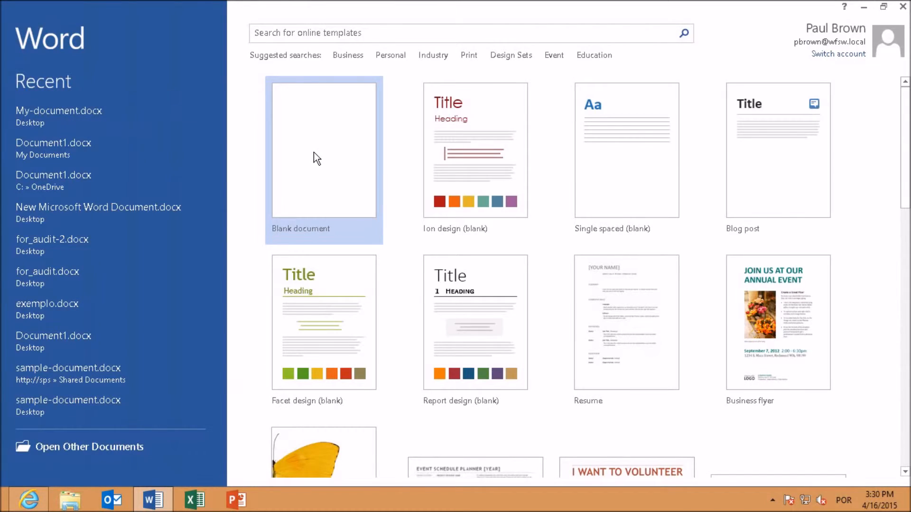
click(314, 152)
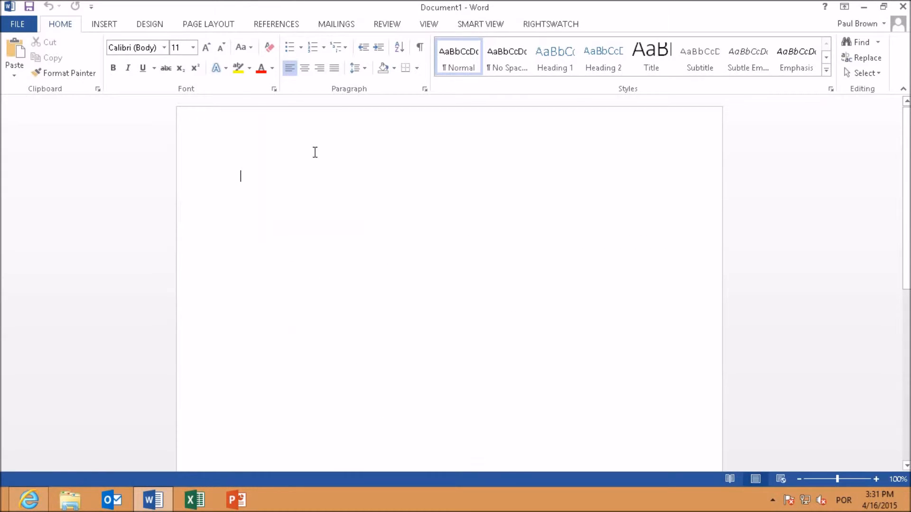
click(14, 58)
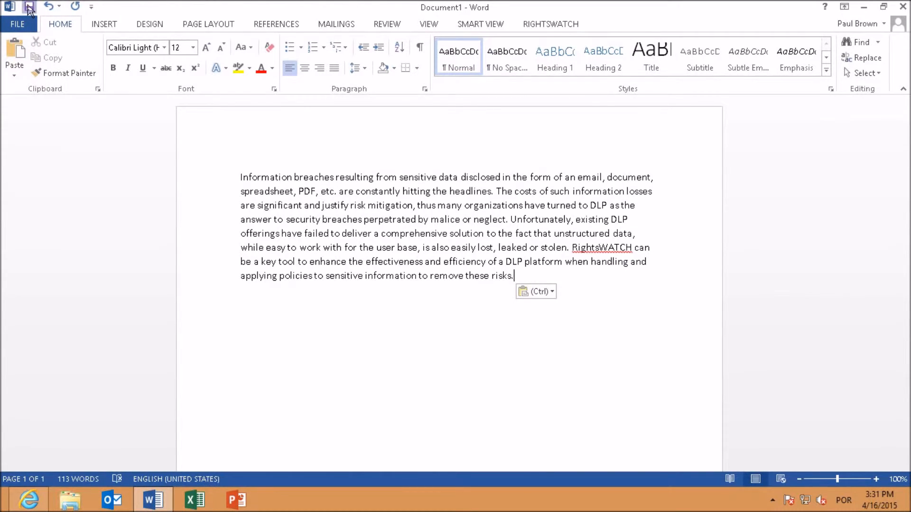
Step: Start saving the new document to the Desktop and classify it at the Restricted level
click(29, 7)
click(331, 293)
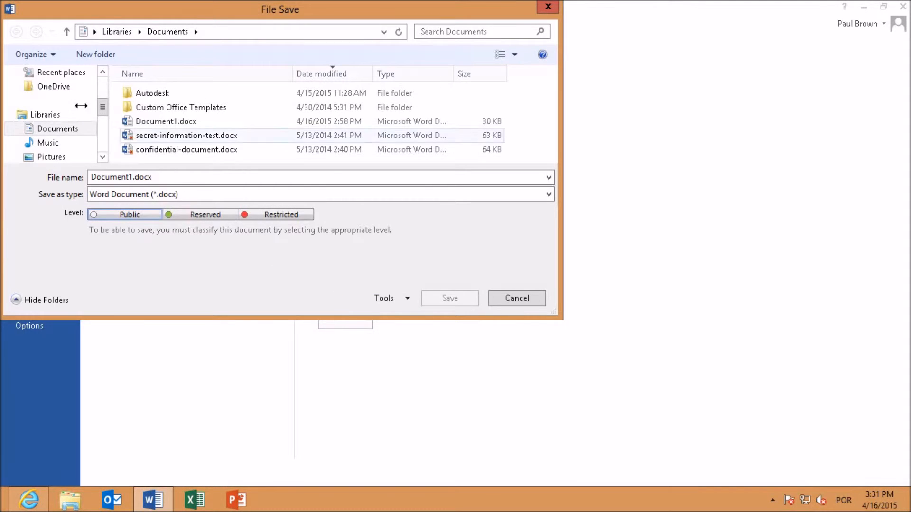
scroll(87, 96, up, 3)
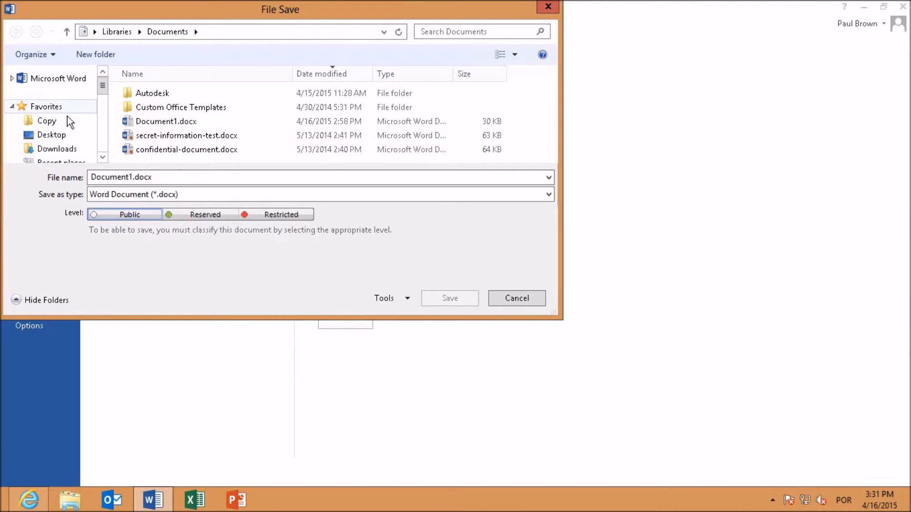
click(64, 137)
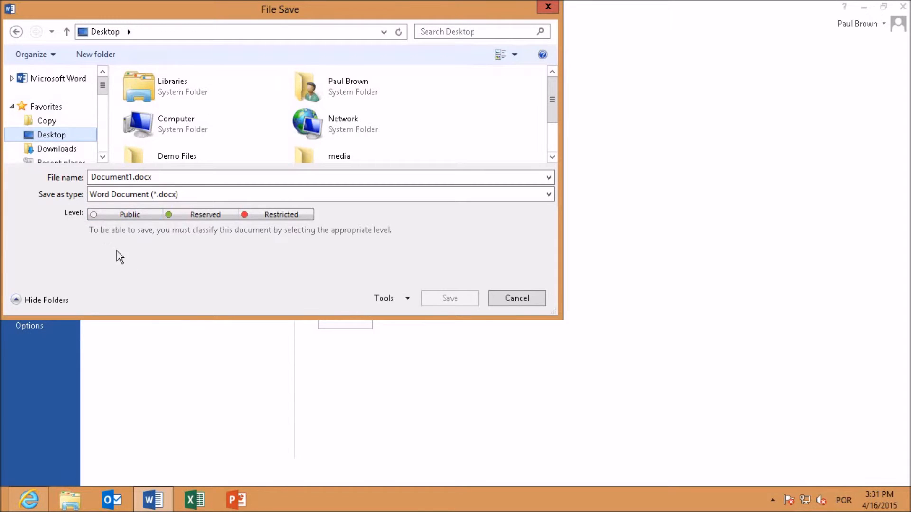
click(264, 216)
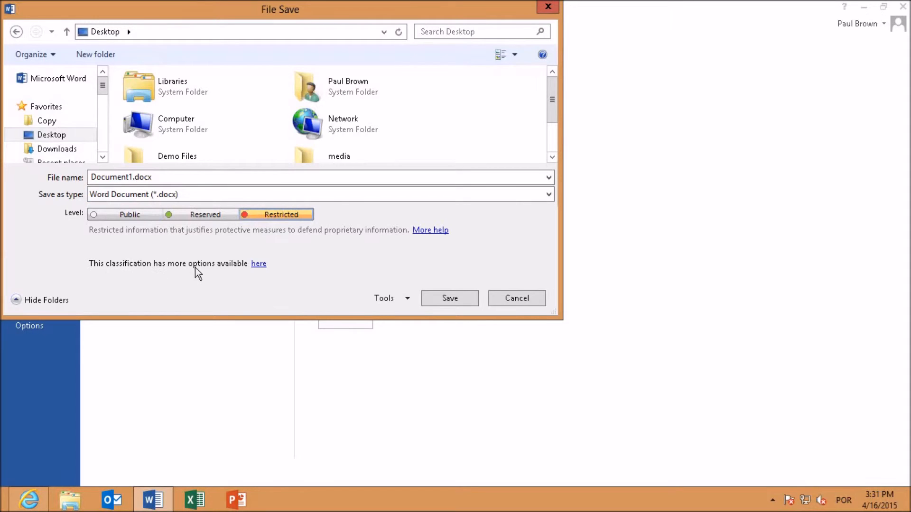
Step: Define Intelligent Time Access in the classification's extra options so the document becomes Watchful-PRJX-Reserved from 23/04/2015
click(259, 264)
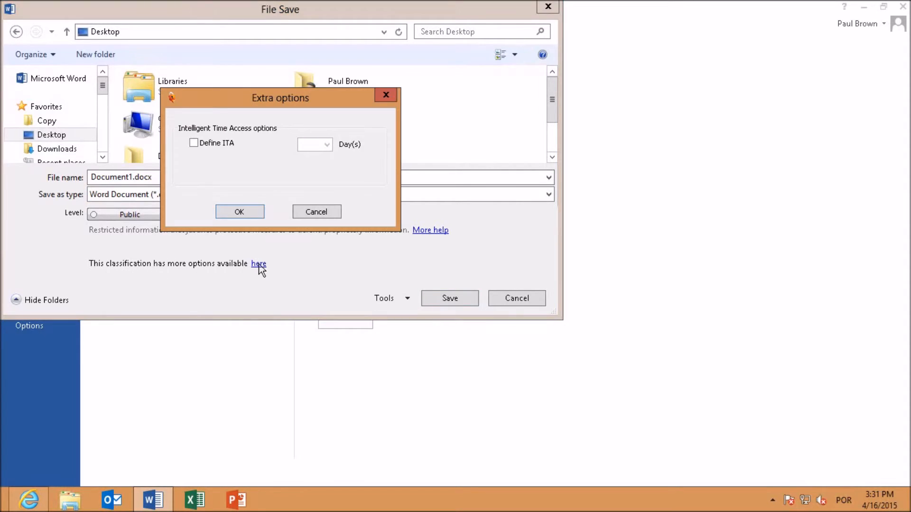
click(194, 143)
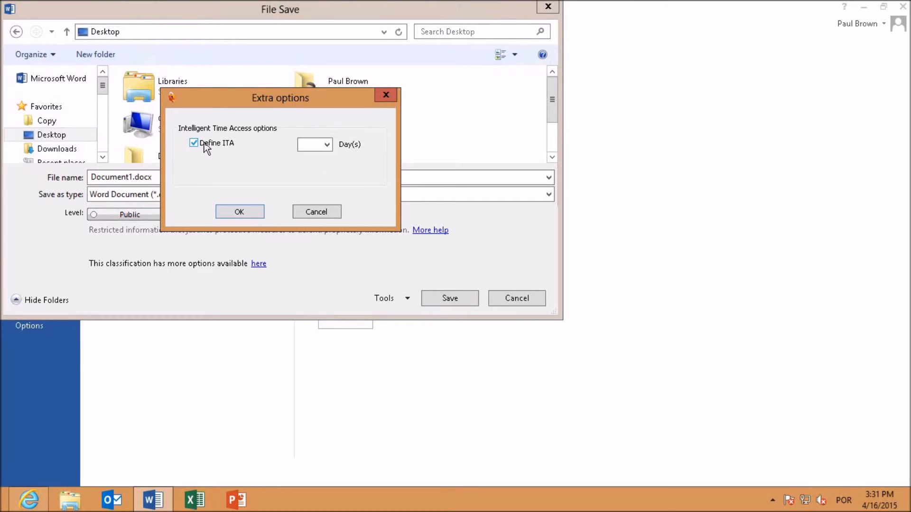
click(322, 145)
click(245, 210)
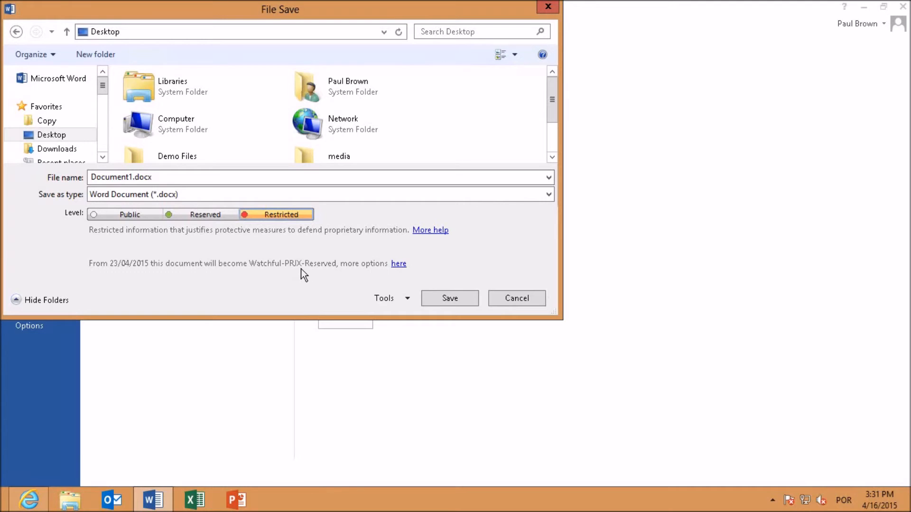
Step: Name the file My-document.docx and save it with the chosen classification
click(132, 178)
click(132, 177)
double_click(132, 177)
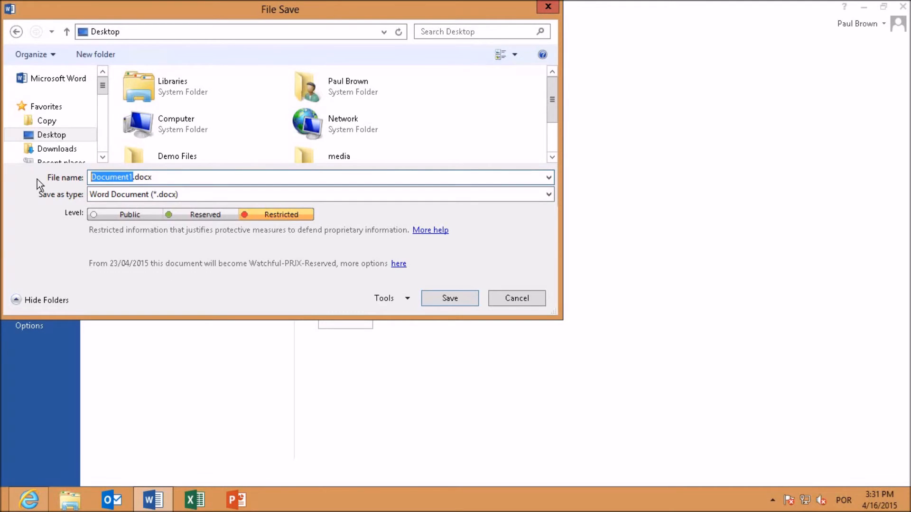
text(My-document)
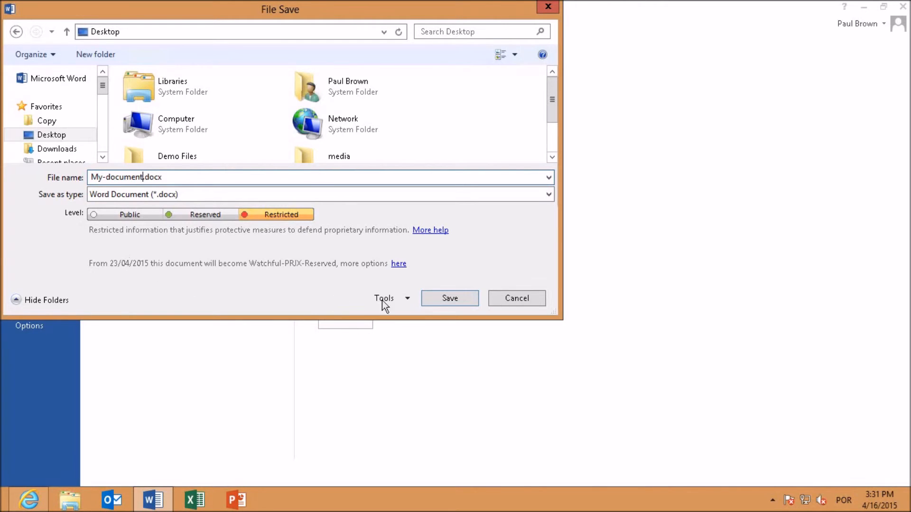
click(435, 299)
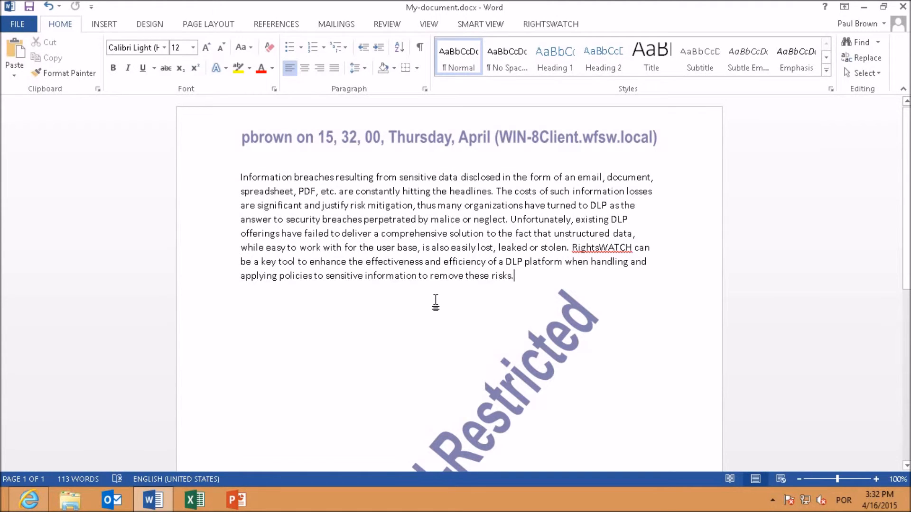
Step: Close the saved document after viewing its markings and move the My-document.docx icon to the middle of the desktop
scroll(416, 302, down, 5)
scroll(416, 303, up, 5)
click(904, 6)
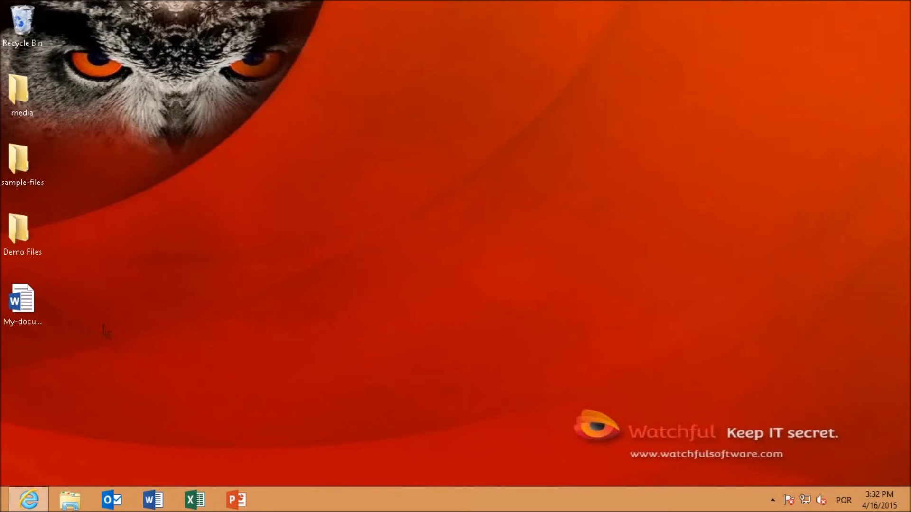
drag(21, 301, 374, 239)
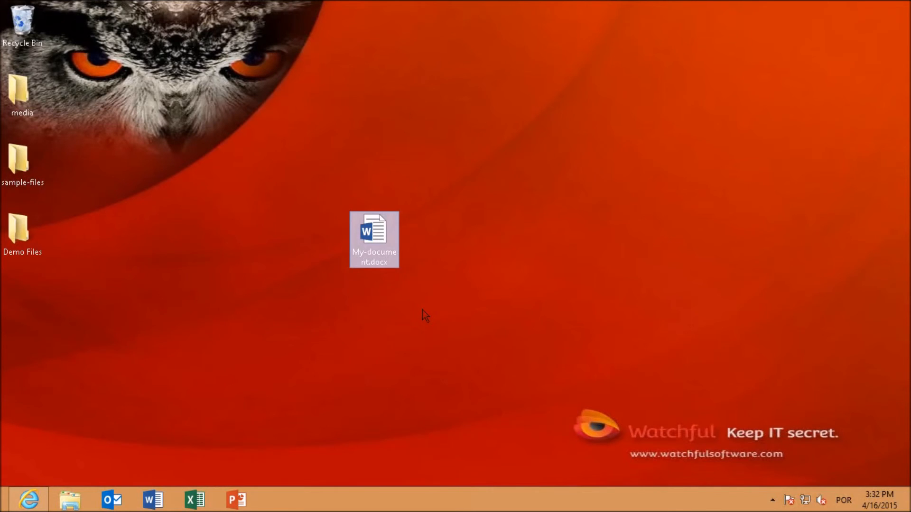
click(422, 310)
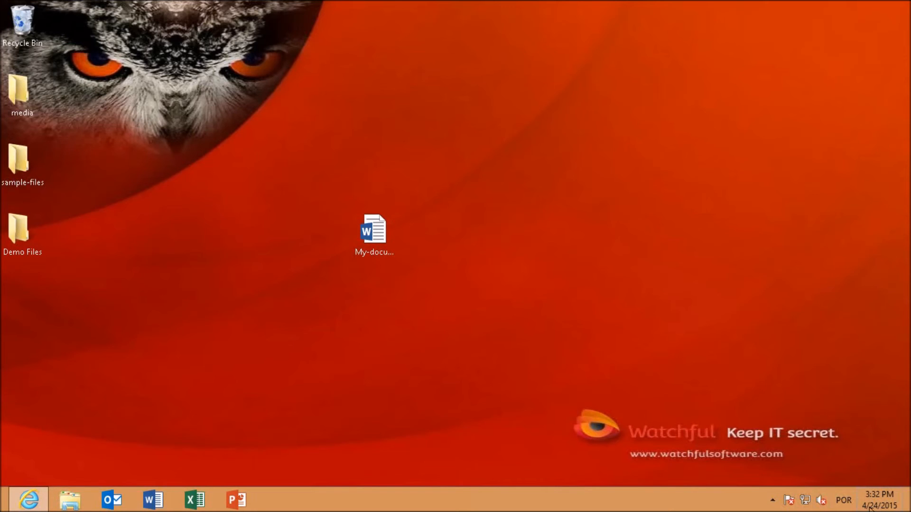
Step: Reopen My-document.docx from the desktop, examine its header and watermark classification markings, and close it
double_click(372, 244)
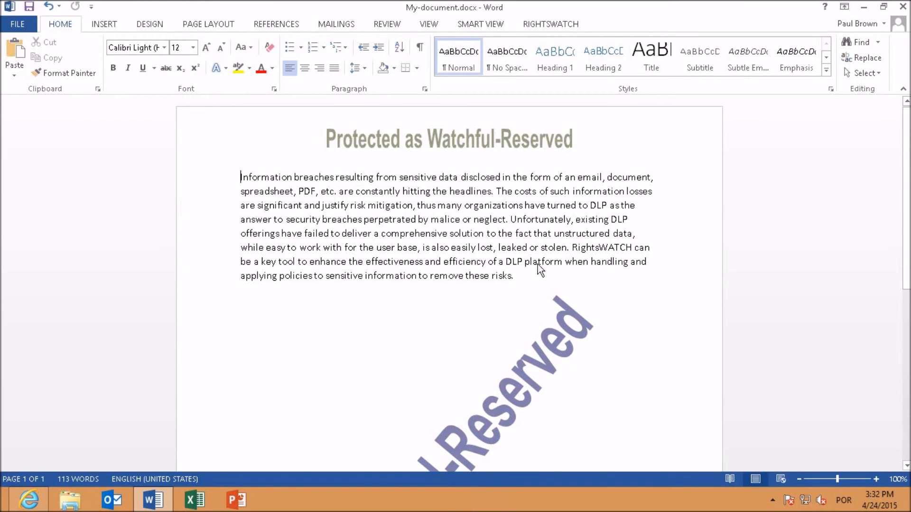
scroll(556, 356, down, 2)
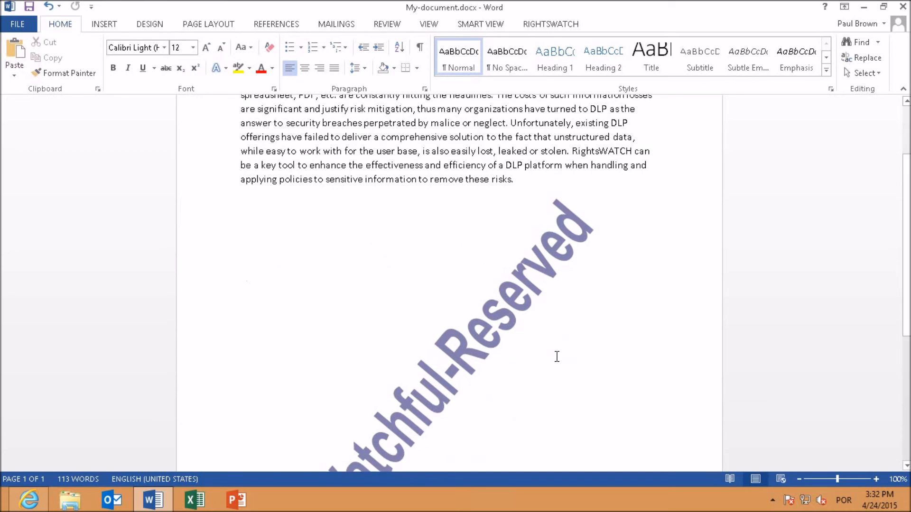
scroll(556, 355, down, 2)
scroll(556, 356, up, 4)
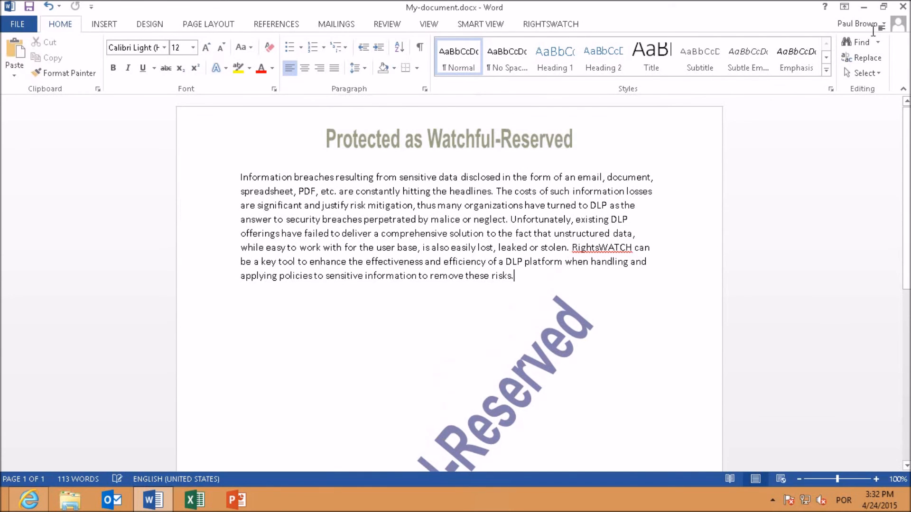
click(902, 7)
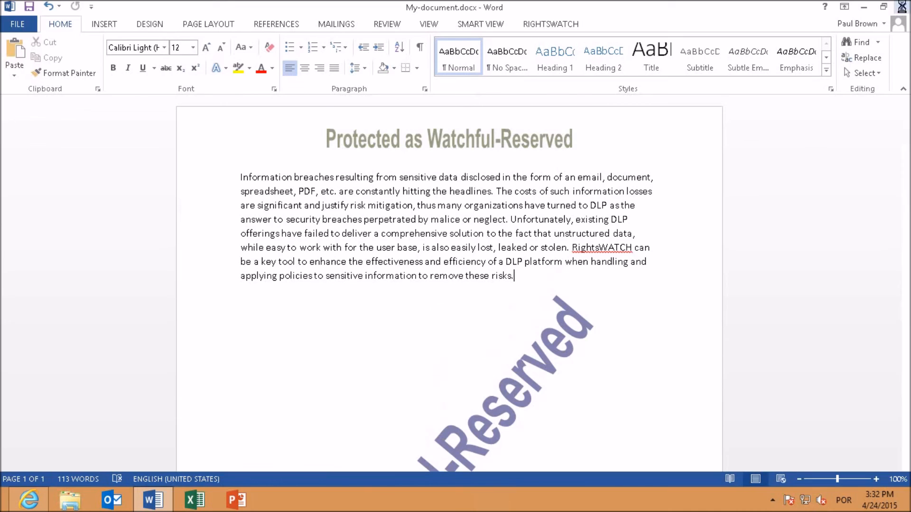